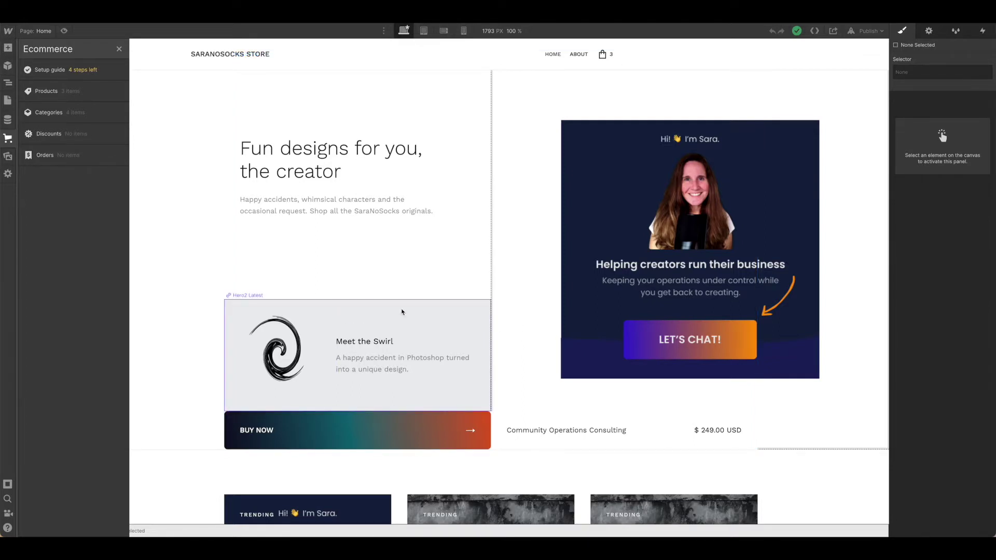
# Step: Open the Products collection settings and review its physical fields and Short Bio, Featured, On Sale fields
pyautogui.scroll(-4, 599, 306)
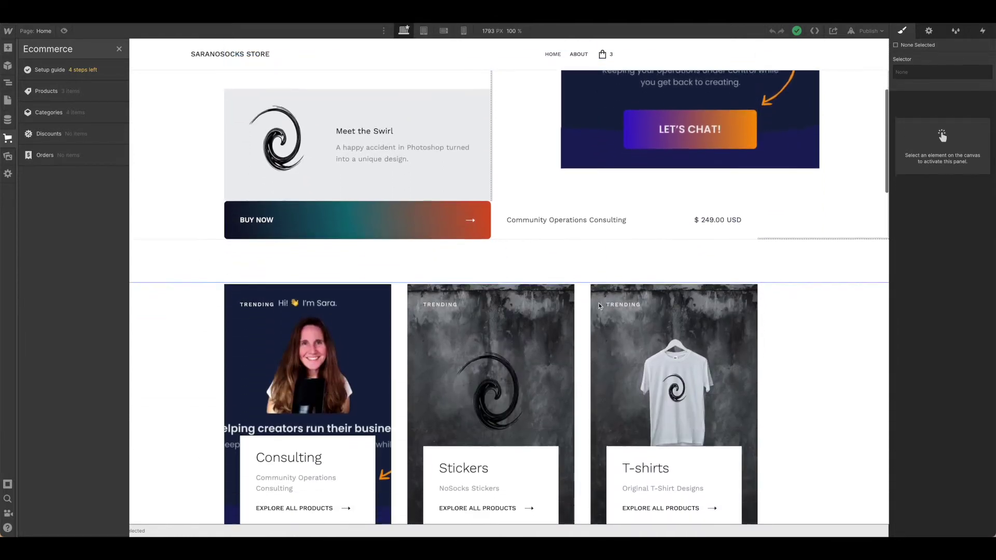
pyautogui.scroll(-2, 599, 306)
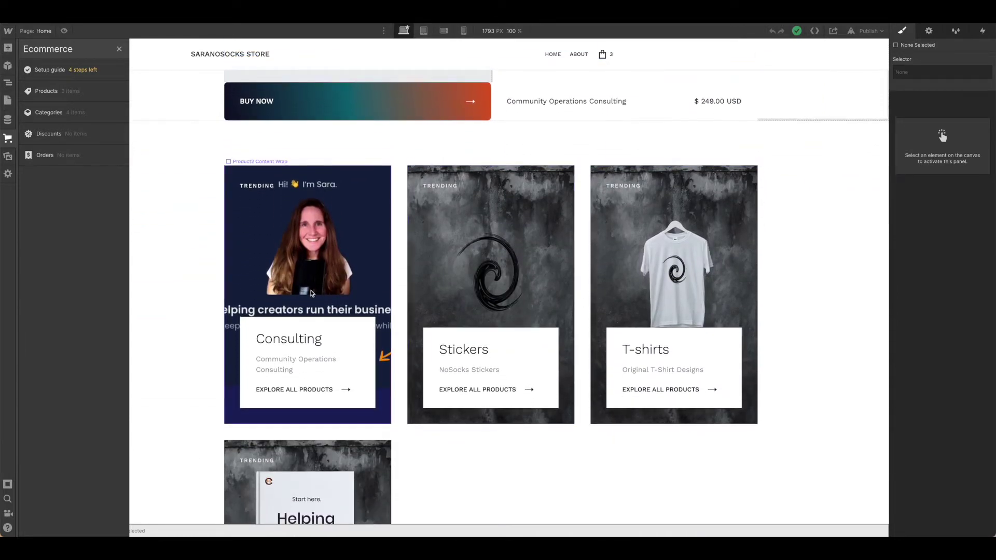
pyautogui.scroll(-1, 677, 337)
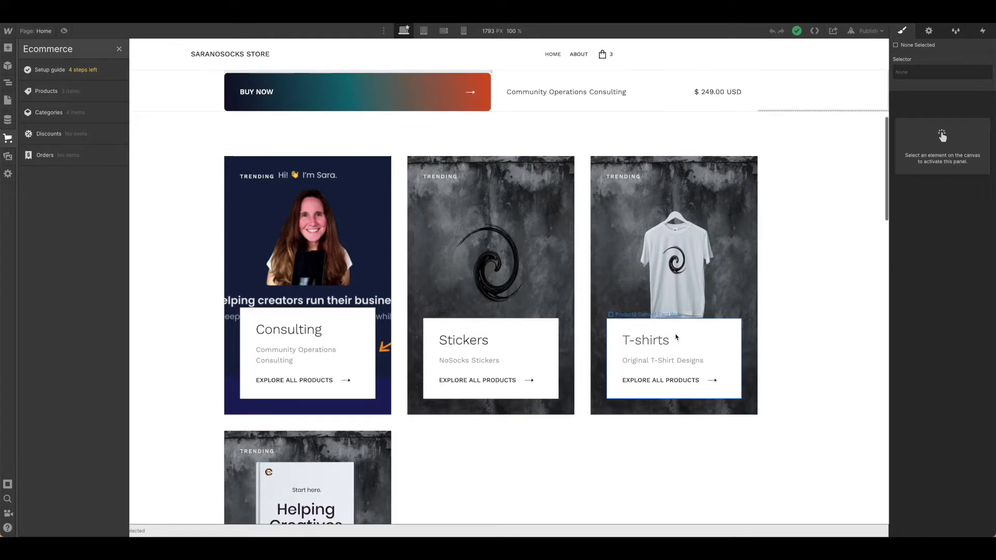
pyautogui.scroll(7, 677, 338)
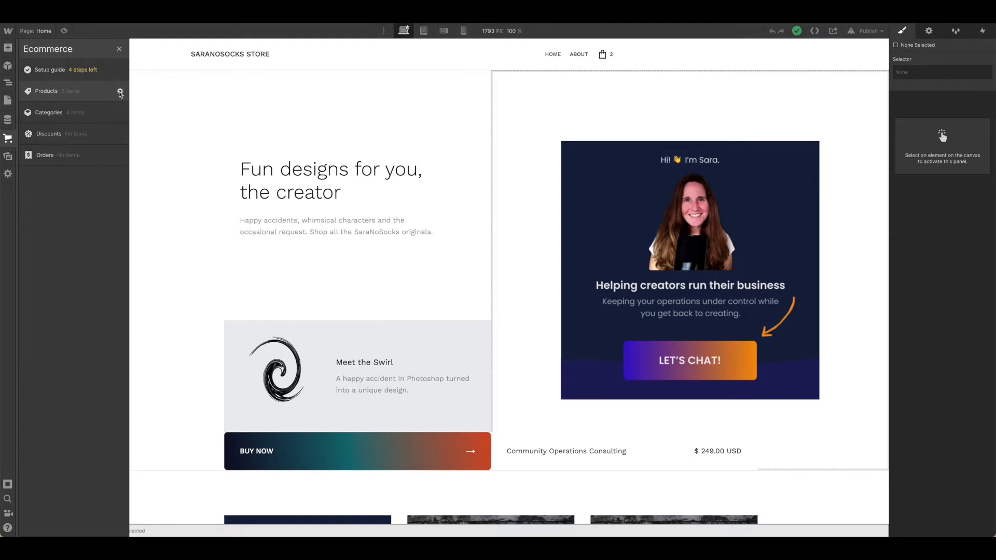
pyautogui.click(120, 93)
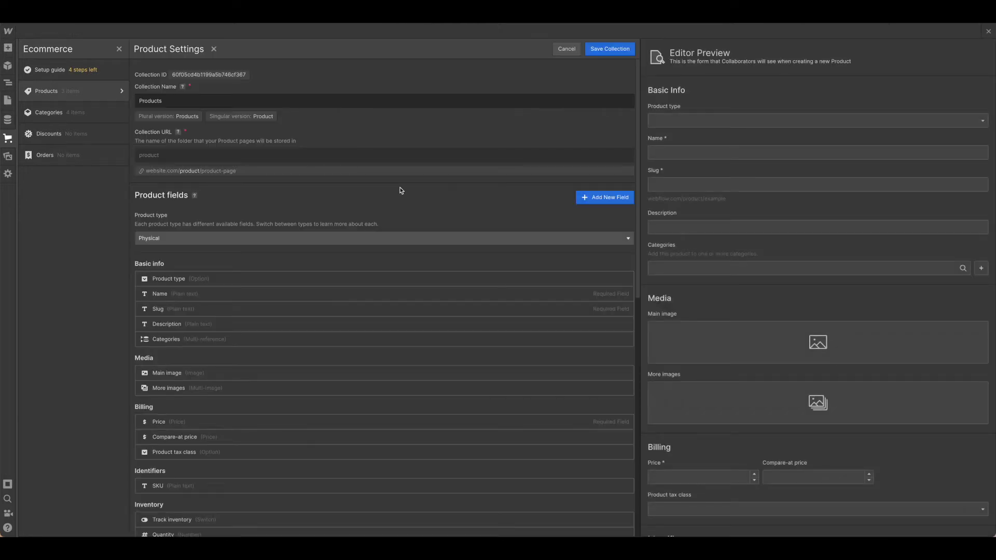
pyautogui.scroll(-4, 402, 190)
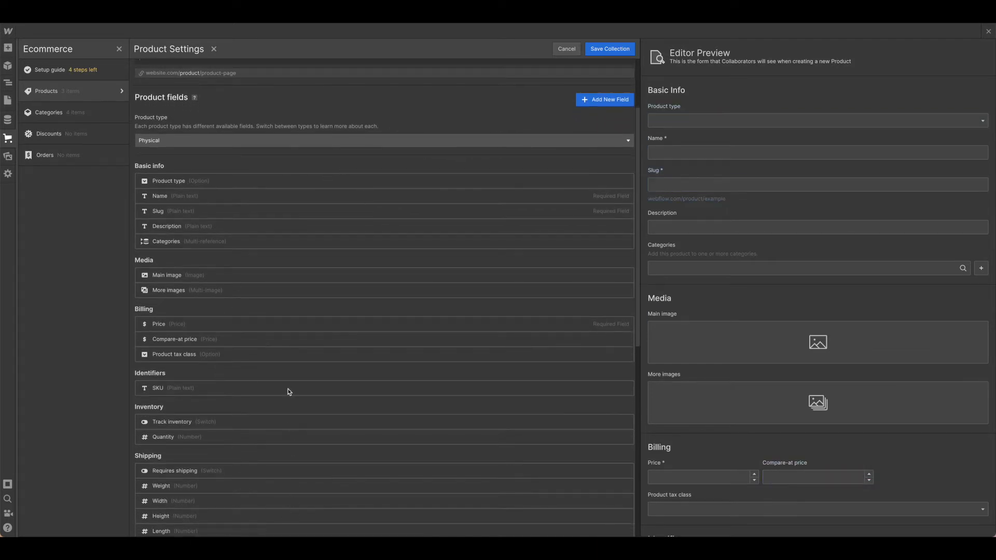
pyautogui.scroll(-7, 303, 347)
pyautogui.scroll(-7, 305, 347)
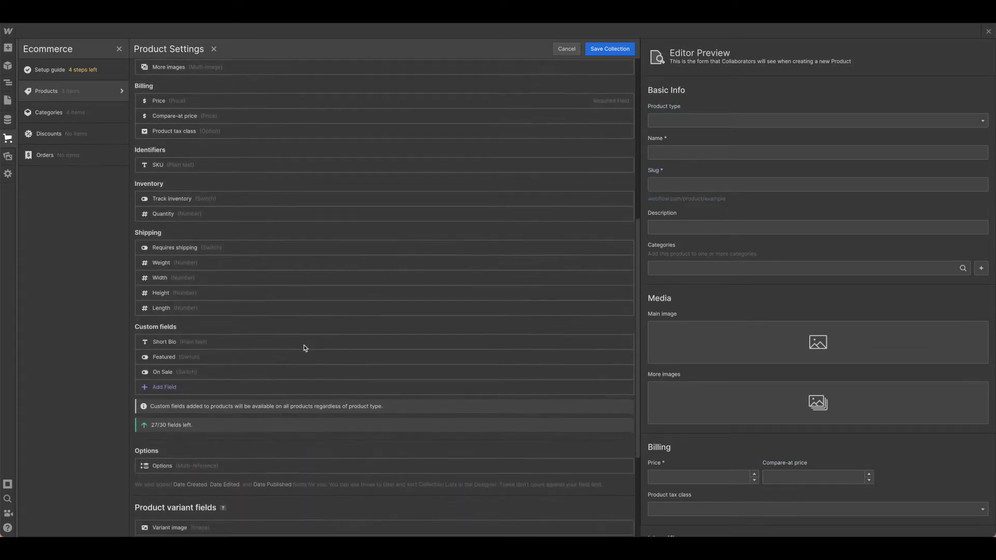
pyautogui.scroll(-1, 305, 348)
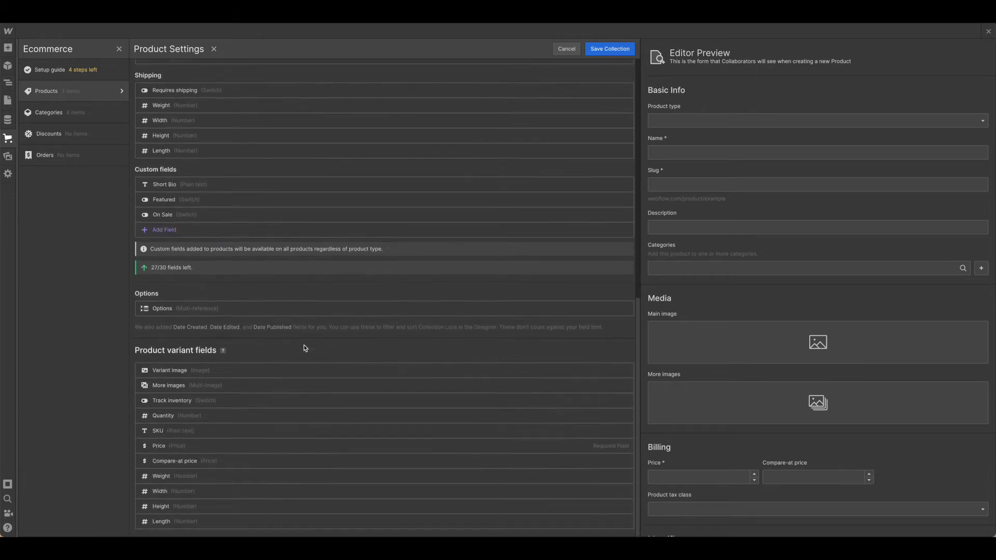
pyautogui.scroll(15, 305, 348)
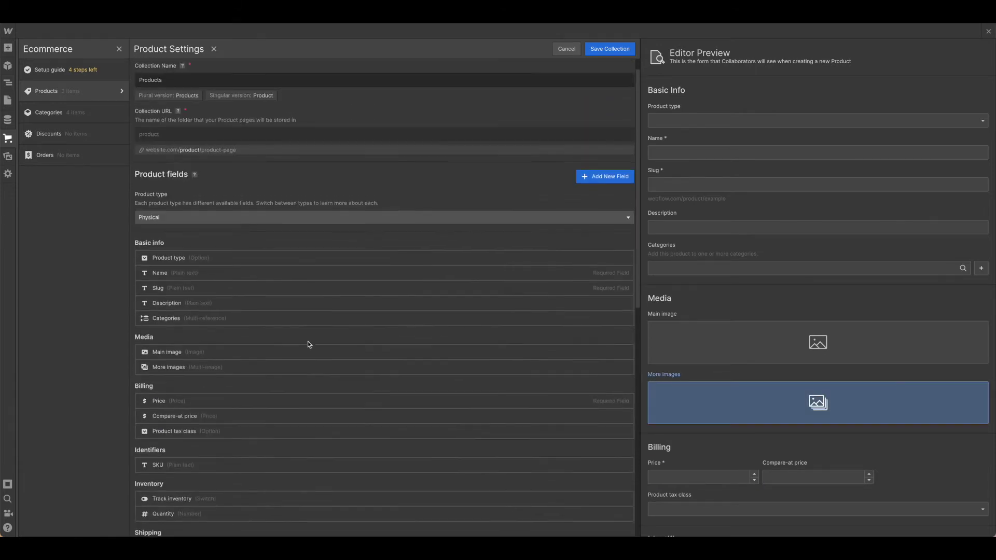
# Step: Switch the product type to Digital and review its fields, including the new Downloads file-link field
pyautogui.click(378, 242)
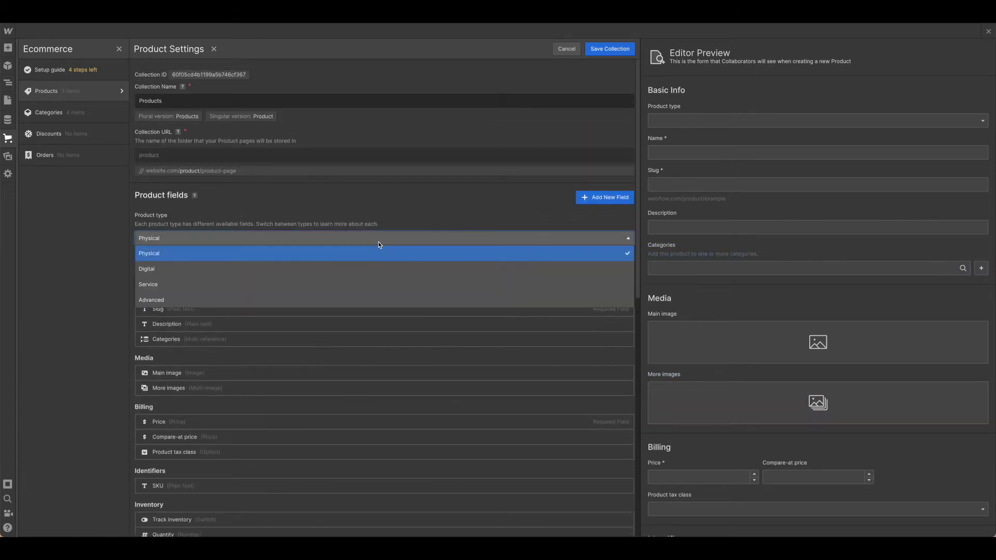
pyautogui.click(198, 268)
pyautogui.scroll(-2, 284, 315)
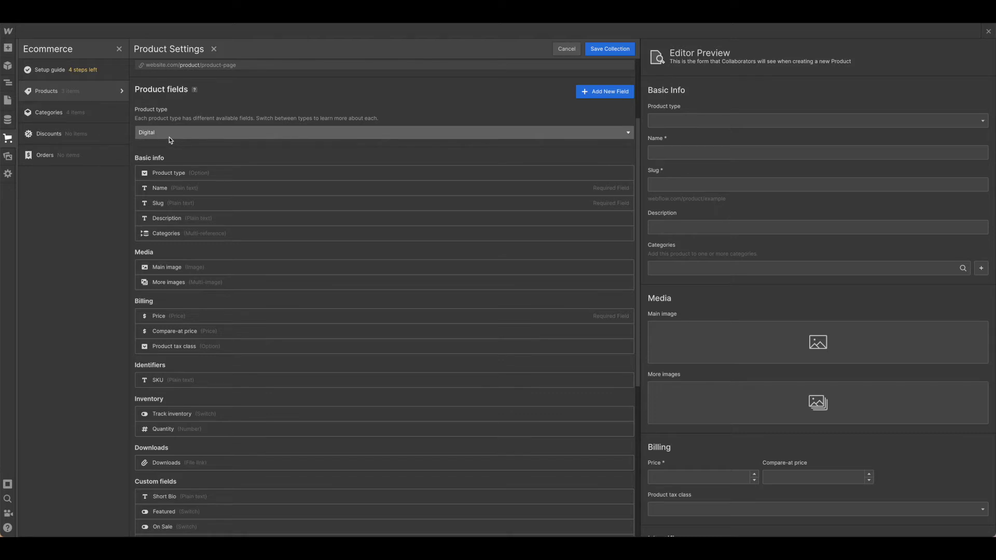
pyautogui.scroll(-3, 249, 237)
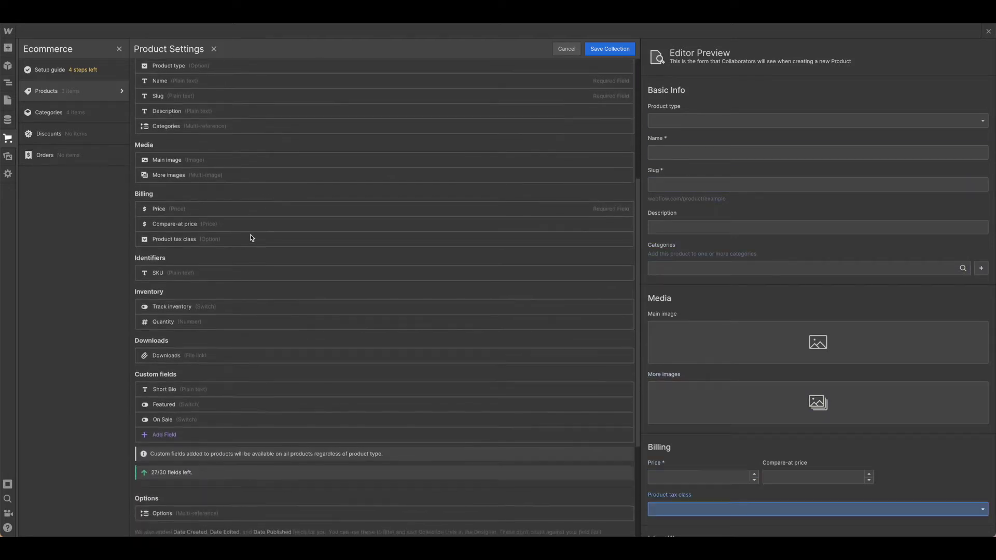
pyautogui.scroll(-1, 251, 237)
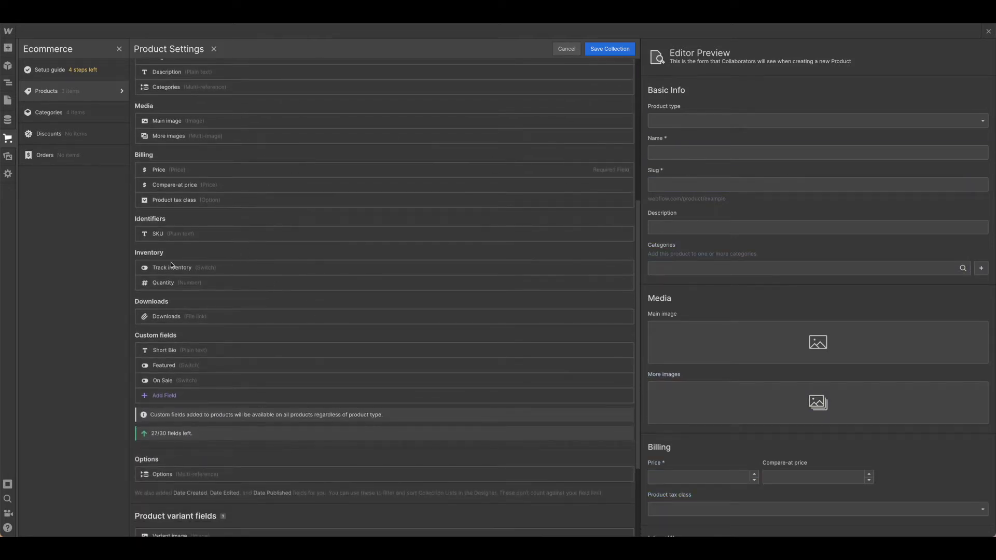
pyautogui.scroll(-2, 267, 307)
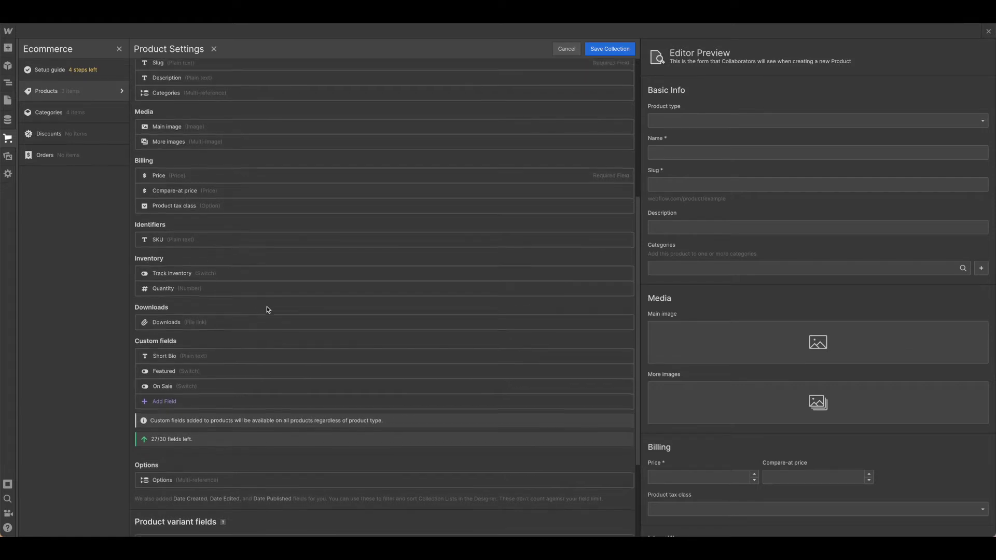
pyautogui.scroll(-1, 268, 310)
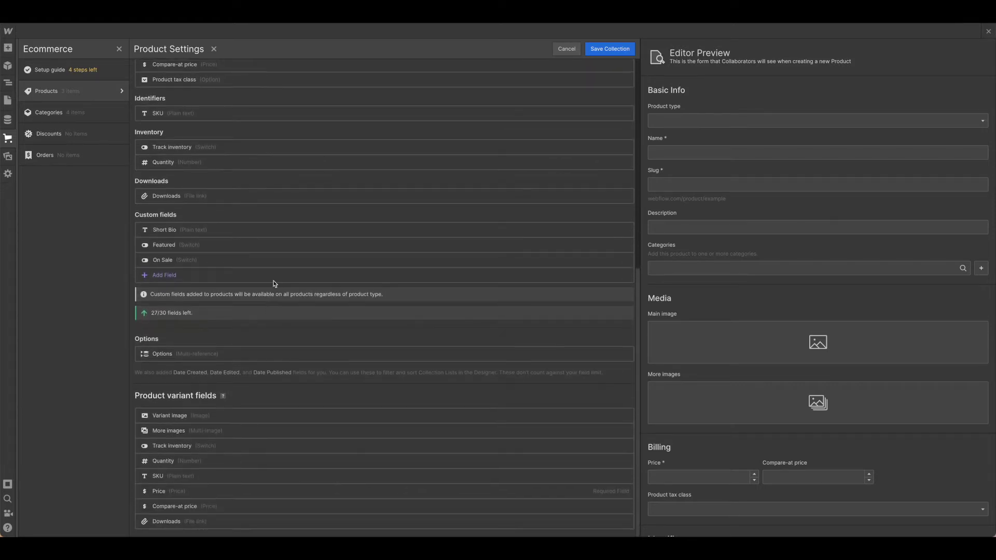
pyautogui.scroll(3, 270, 257)
pyautogui.scroll(7, 269, 254)
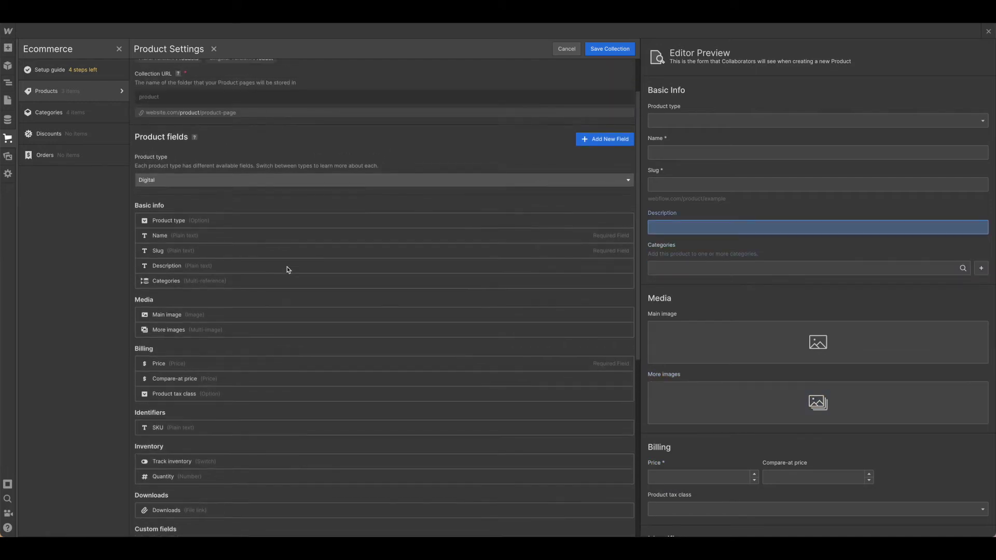
pyautogui.click(180, 182)
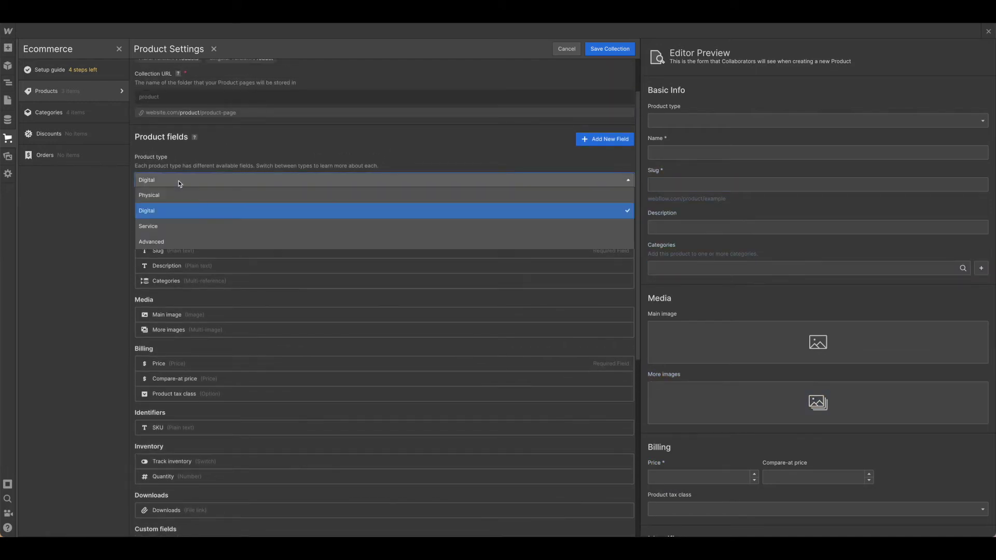
# Step: Preview the Service product type and scroll through its fields
pyautogui.click(166, 223)
pyautogui.scroll(-2, 287, 265)
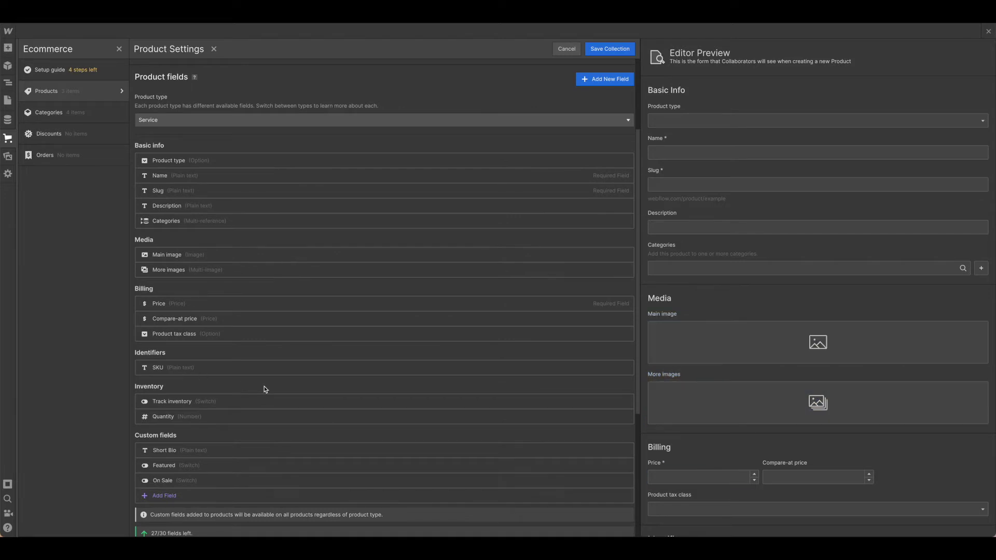
pyautogui.scroll(-3, 265, 389)
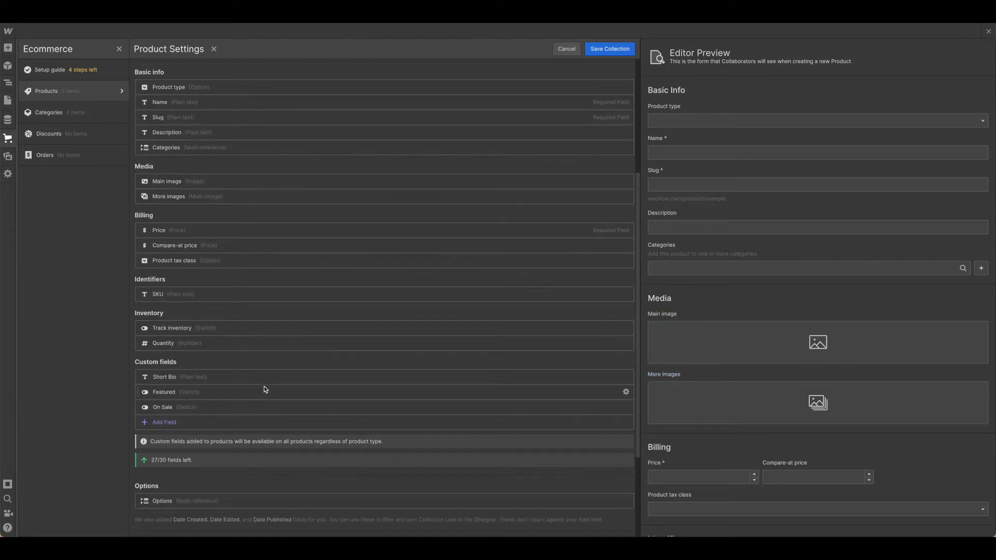
pyautogui.scroll(-2, 264, 389)
pyautogui.scroll(3, 264, 390)
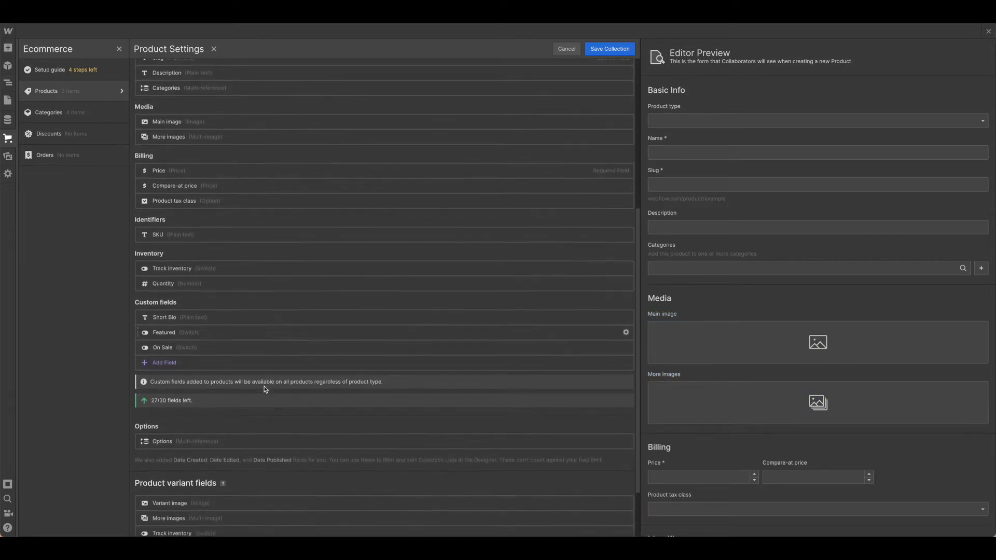
pyautogui.scroll(2, 265, 389)
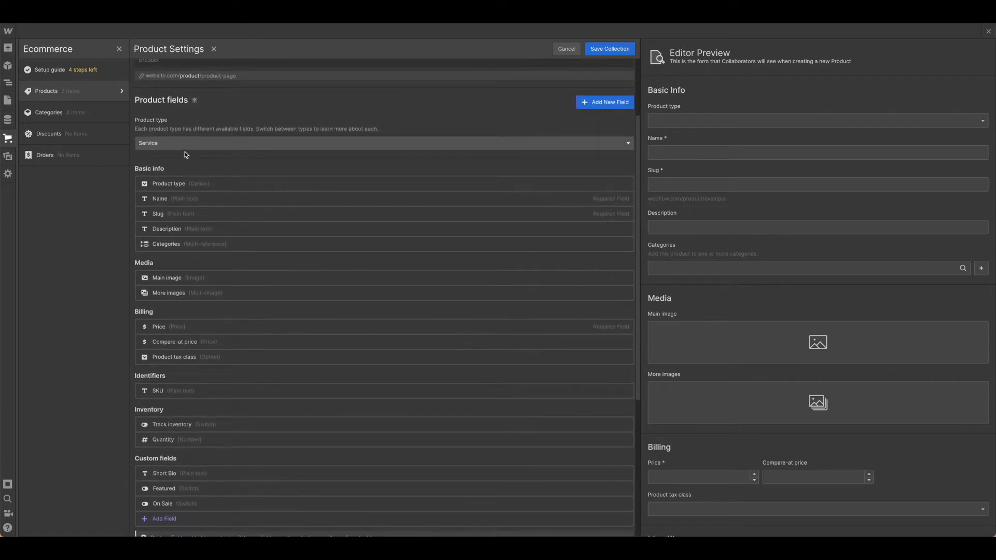
# Step: Switch to the Advanced product type, showing shipping weight, dimensions and download fields
pyautogui.click(185, 150)
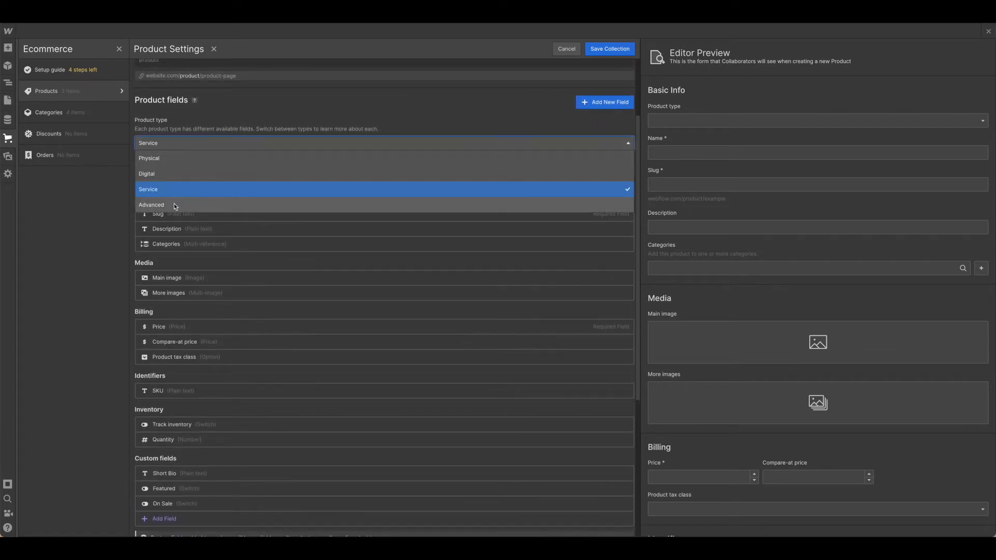
pyautogui.click(174, 204)
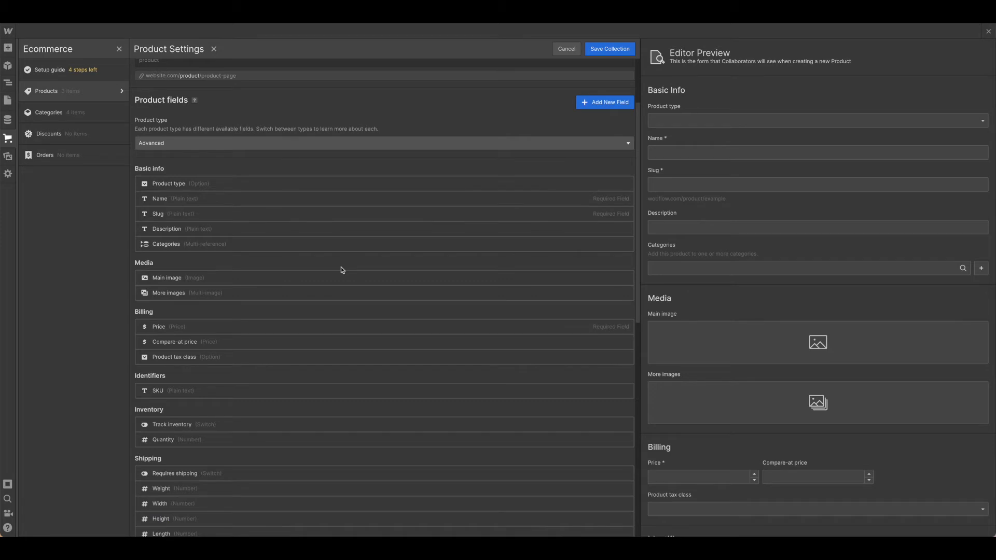
pyautogui.scroll(-3, 342, 269)
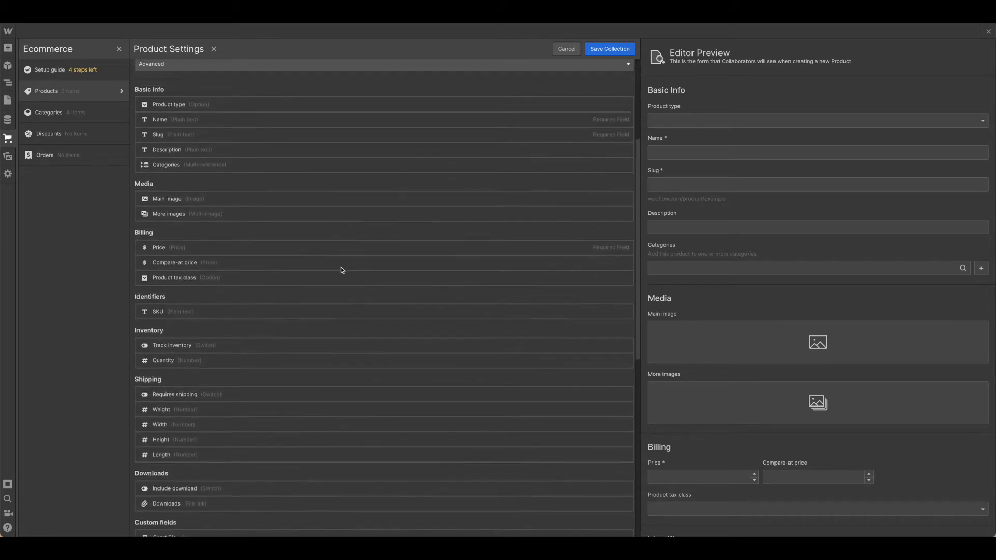
pyautogui.scroll(3, 341, 271)
# Step: Set the product type back to Digital and save the Products collection settings
pyautogui.click(240, 141)
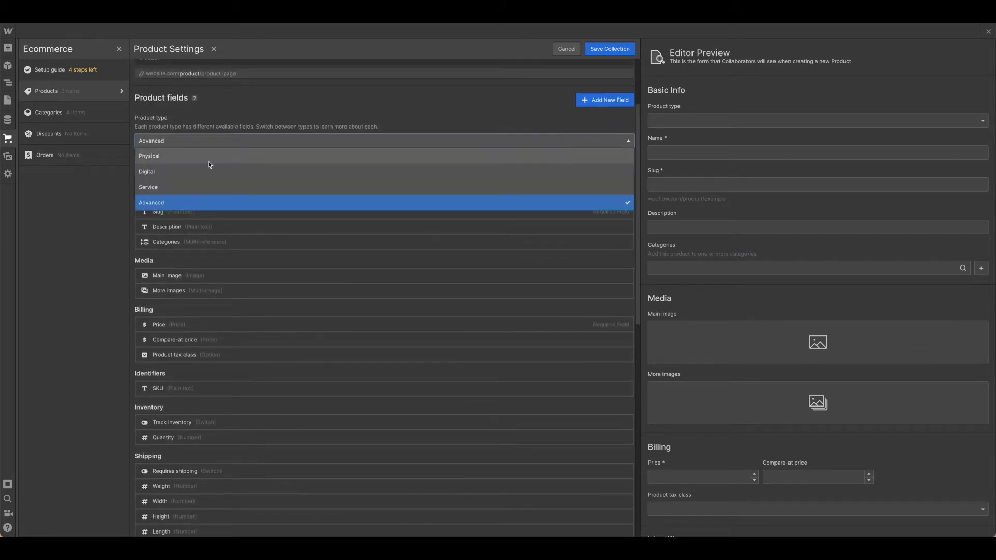
pyautogui.click(207, 173)
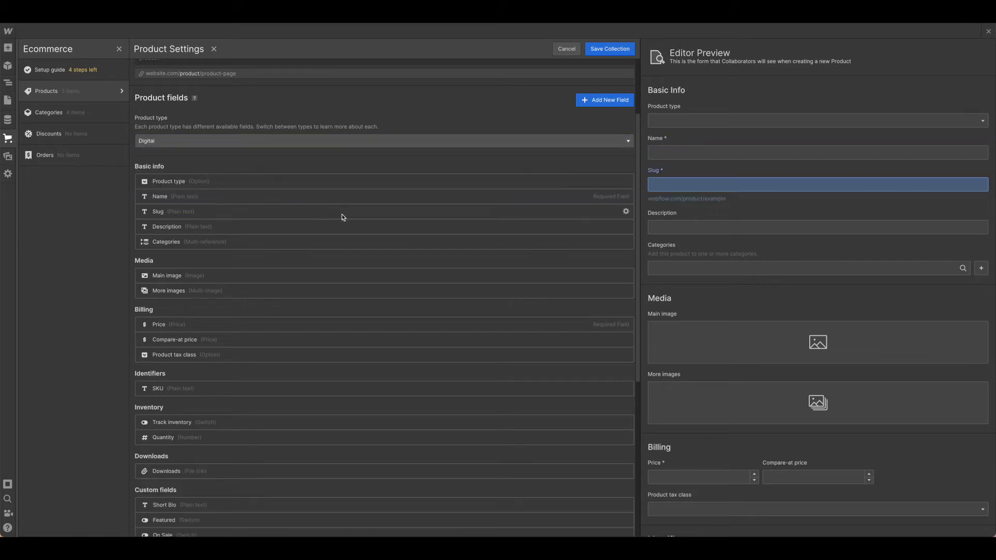
pyautogui.scroll(-1, 291, 145)
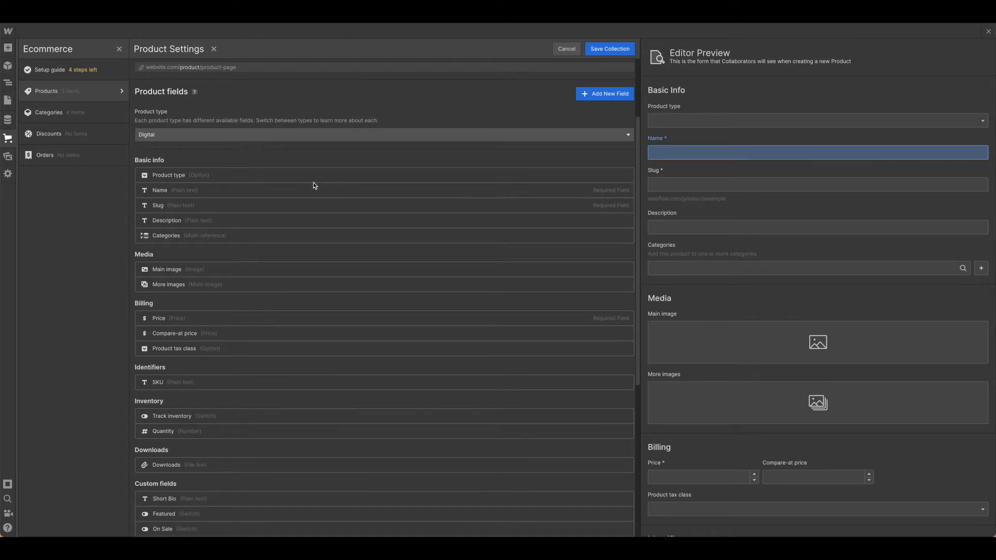
pyautogui.scroll(1, 335, 314)
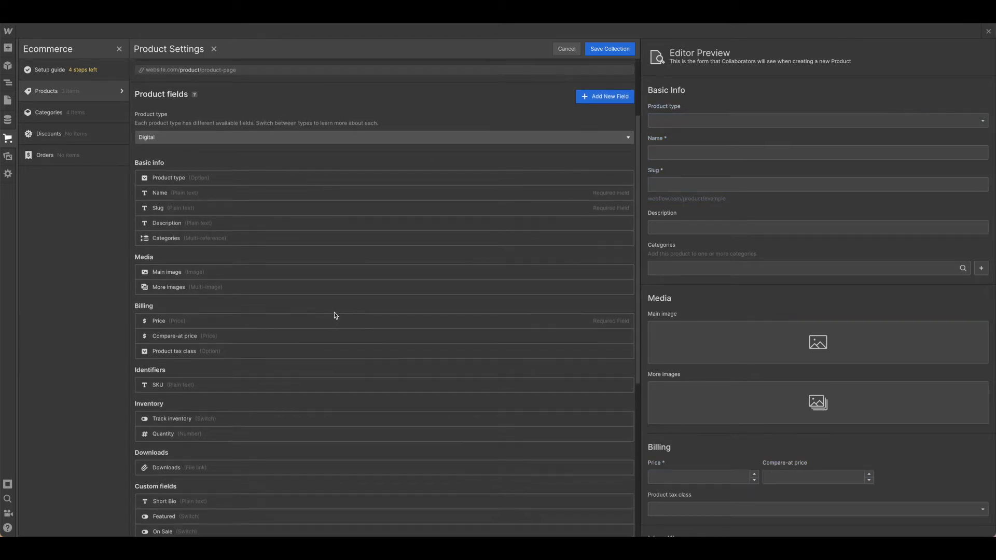
pyautogui.click(628, 52)
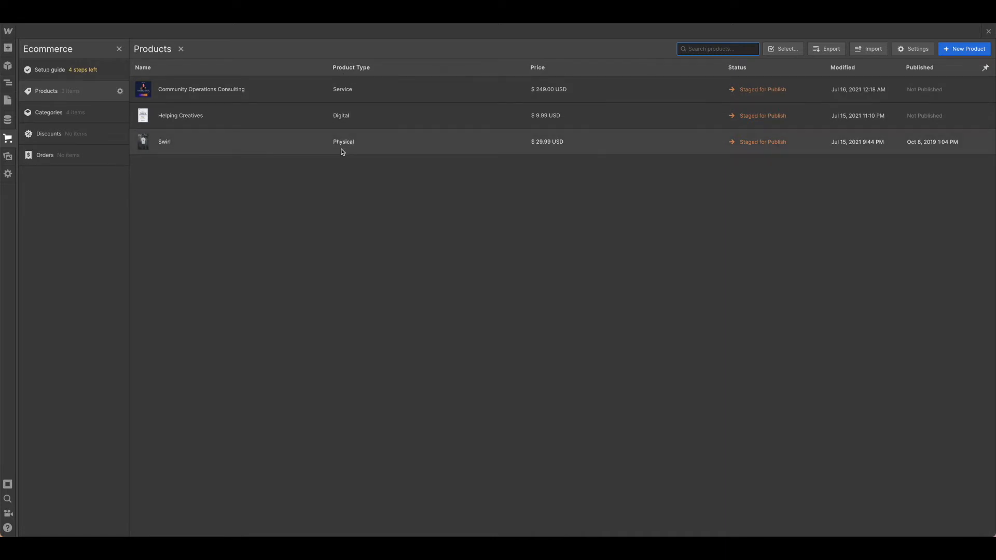
pyautogui.click(225, 125)
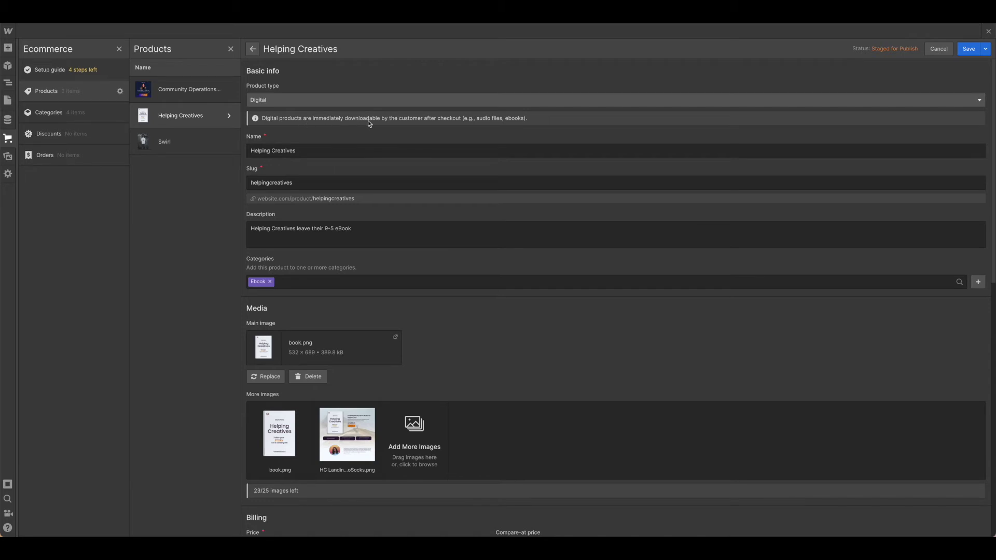
pyautogui.scroll(-1, 408, 125)
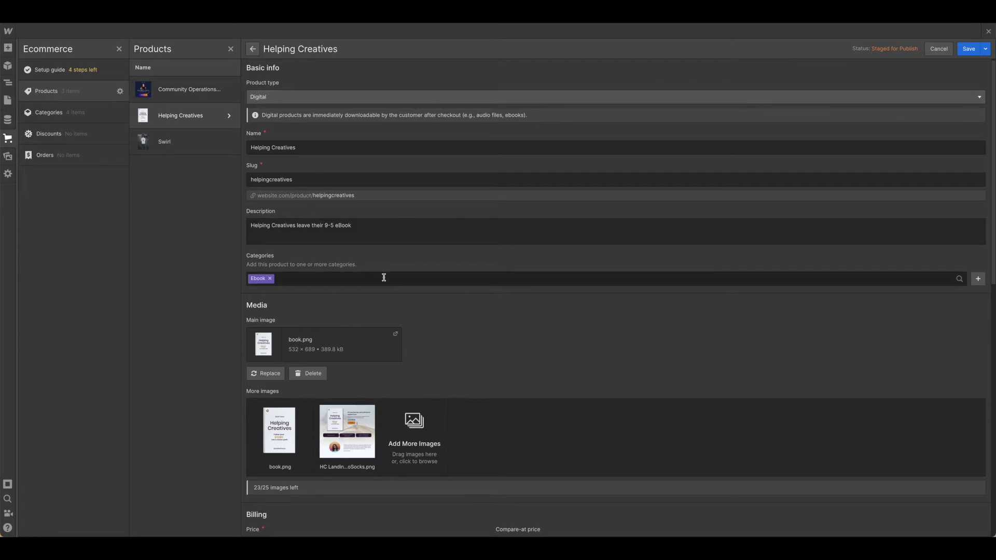
pyautogui.scroll(-1, 384, 278)
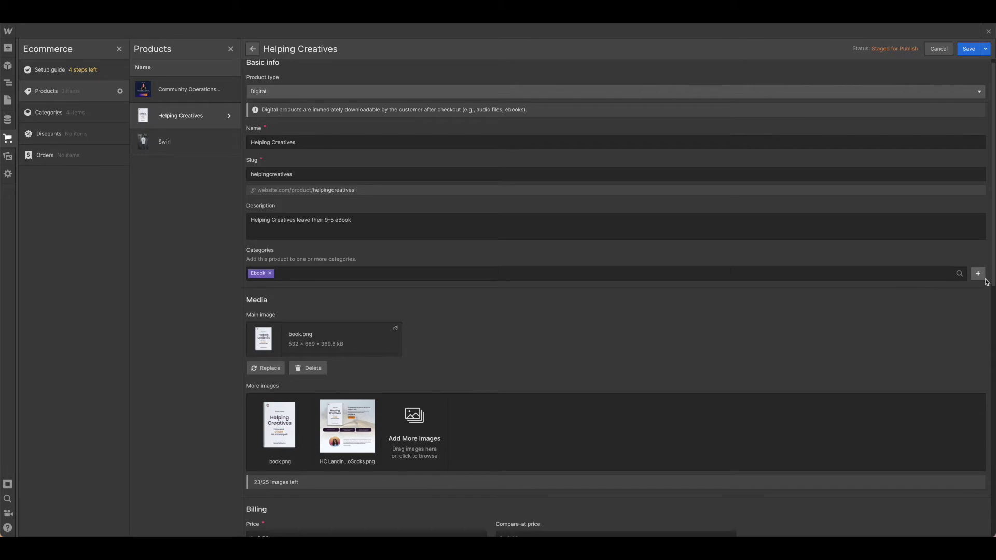
pyautogui.scroll(-1, 981, 279)
pyautogui.scroll(-1, 981, 278)
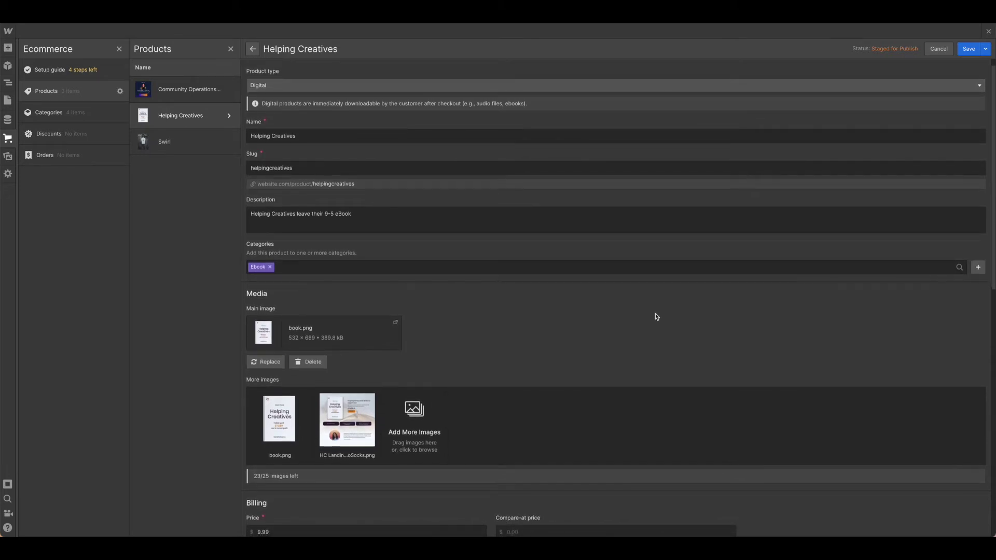
pyautogui.scroll(1, 564, 332)
pyautogui.scroll(-2, 563, 332)
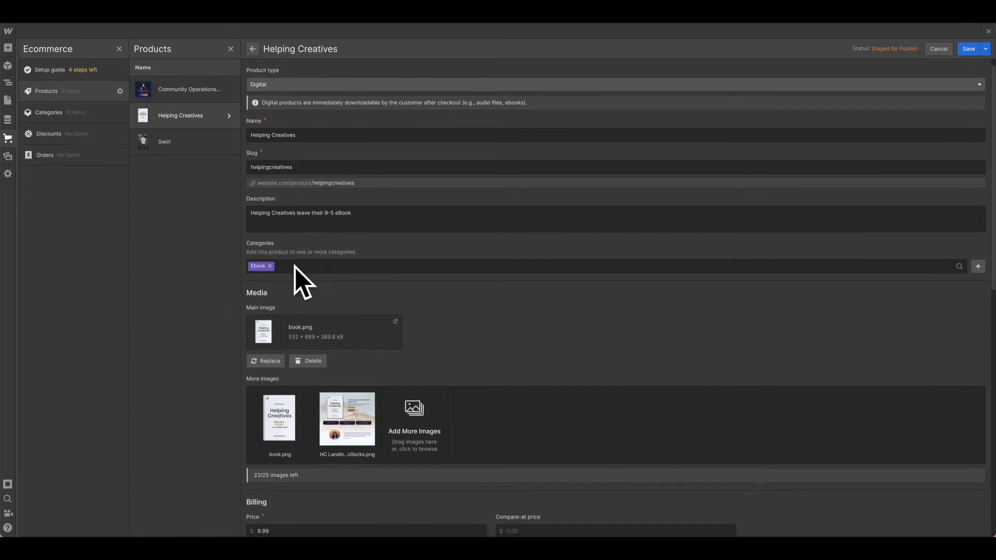
pyautogui.scroll(-2, 294, 267)
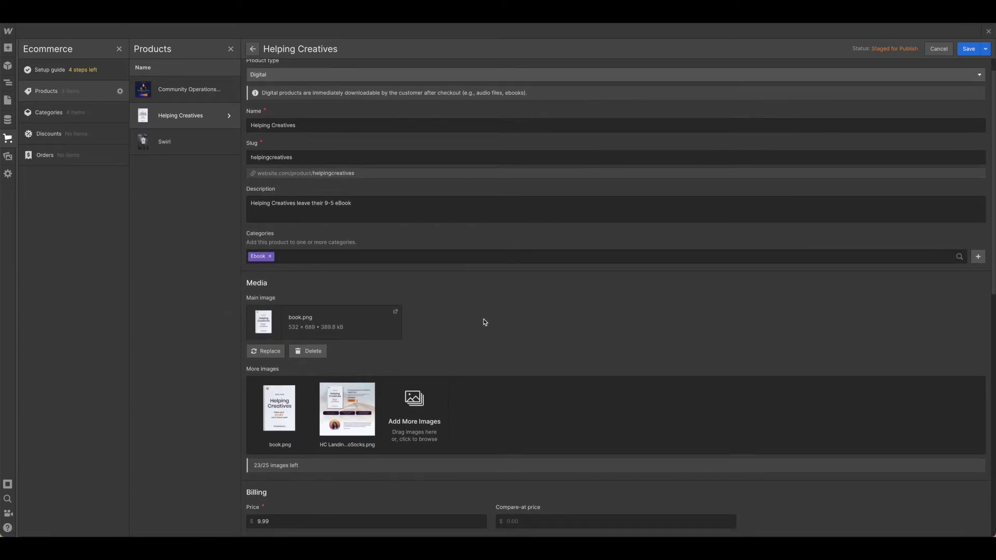
pyautogui.scroll(-3, 491, 324)
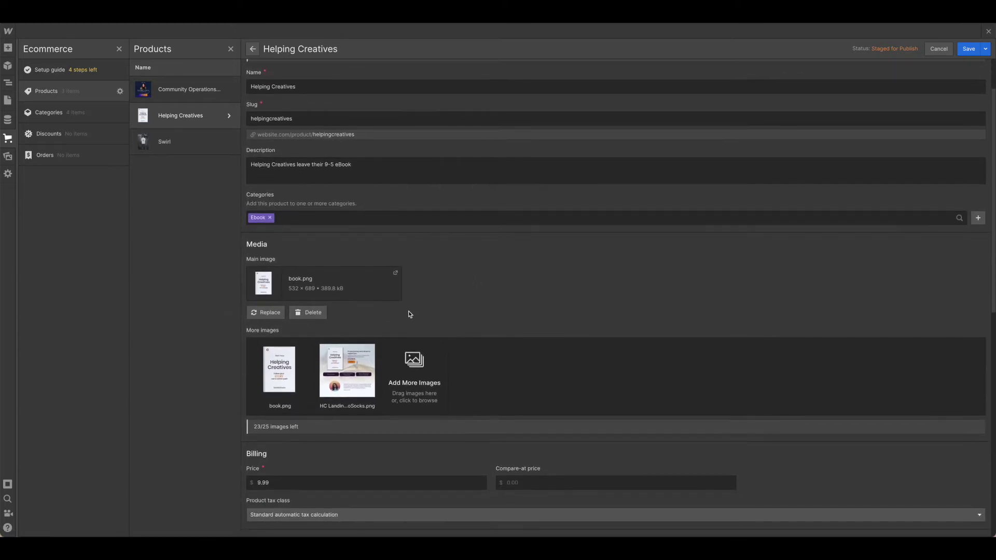
pyautogui.scroll(-2, 409, 310)
pyautogui.scroll(-3, 443, 356)
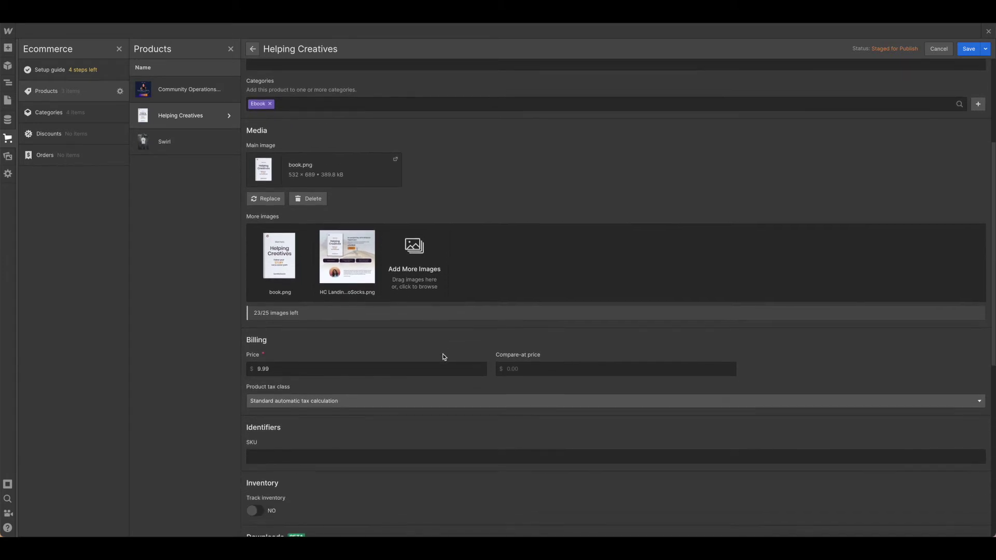
pyautogui.scroll(-4, 444, 357)
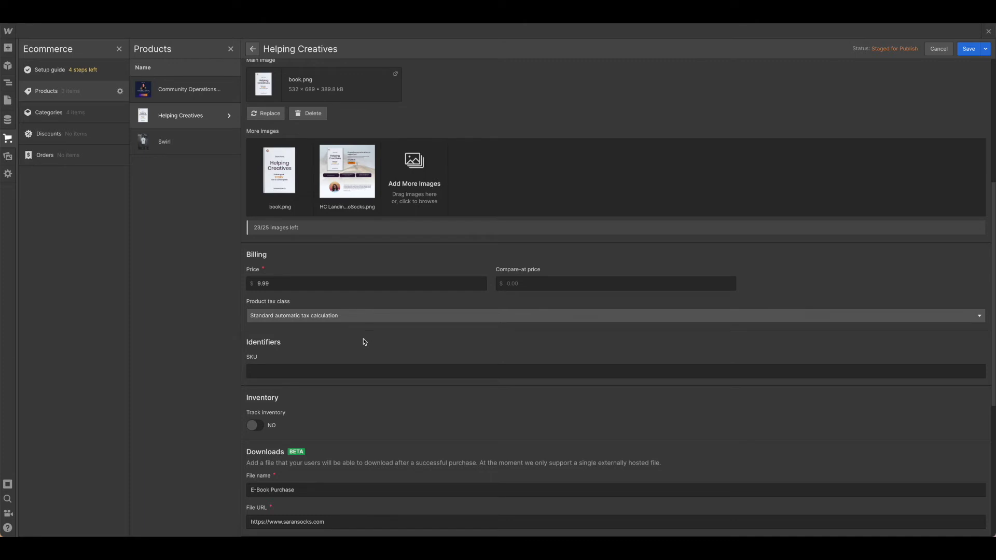
pyautogui.scroll(-3, 364, 342)
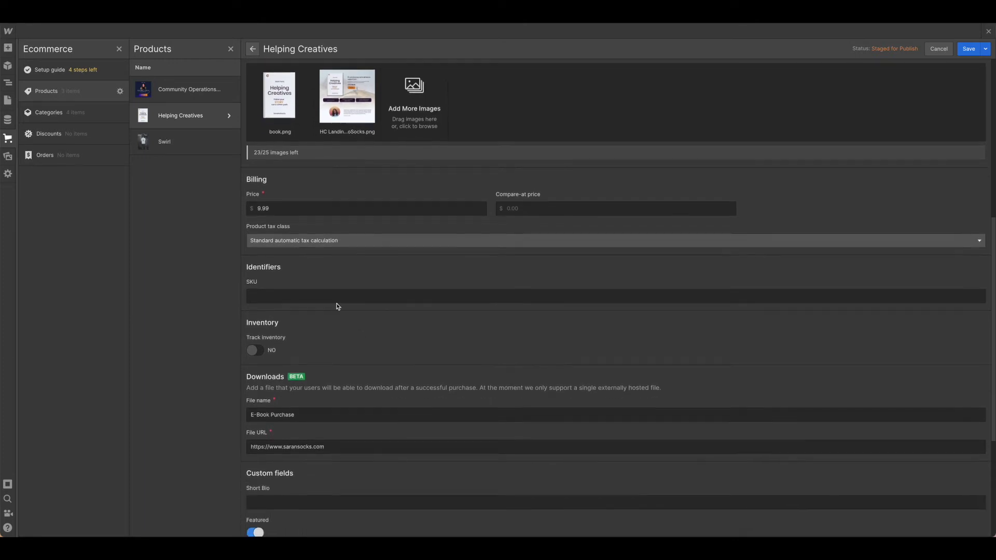
pyautogui.scroll(-4, 375, 419)
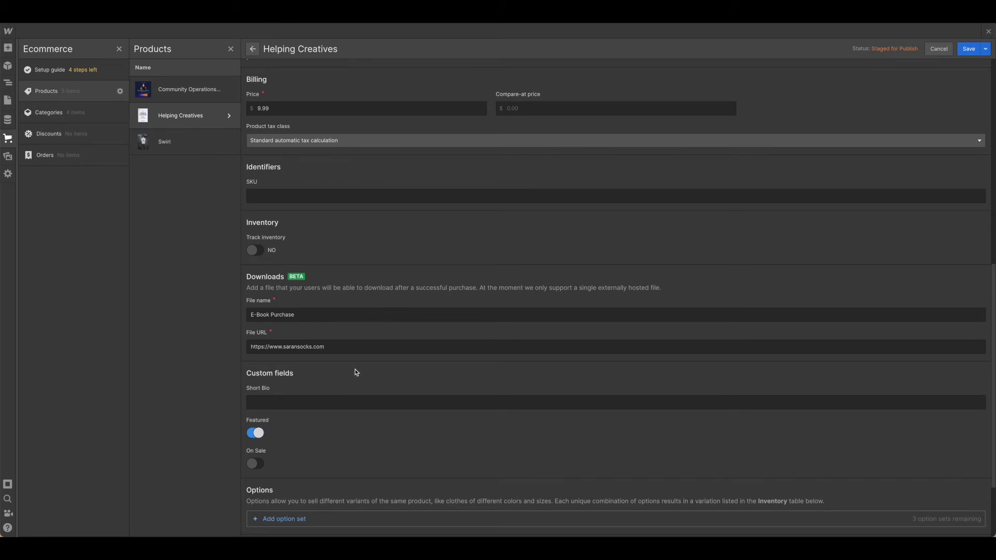
# Step: Check the bottom of the Helping Creatives product form and save the product
pyautogui.scroll(-1, 356, 372)
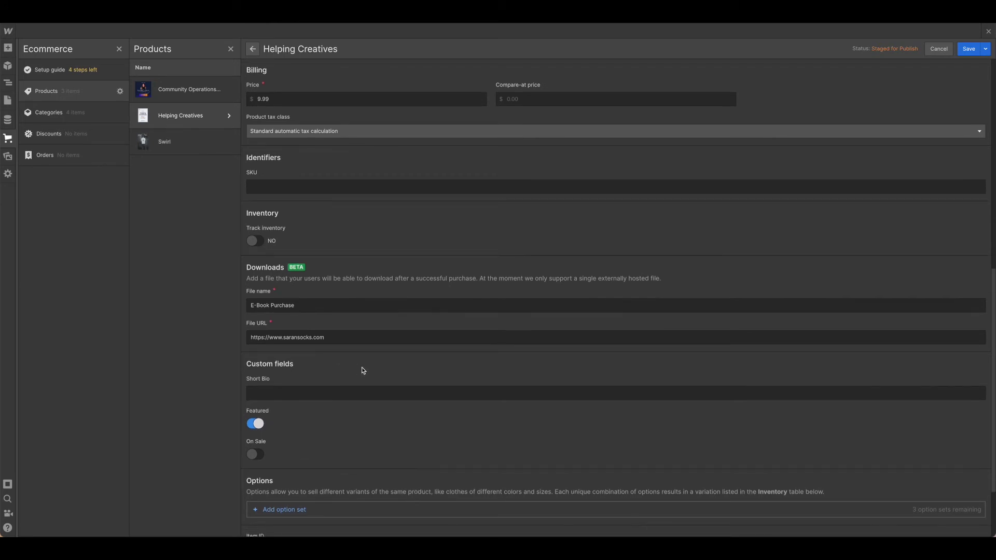
pyautogui.scroll(-4, 363, 370)
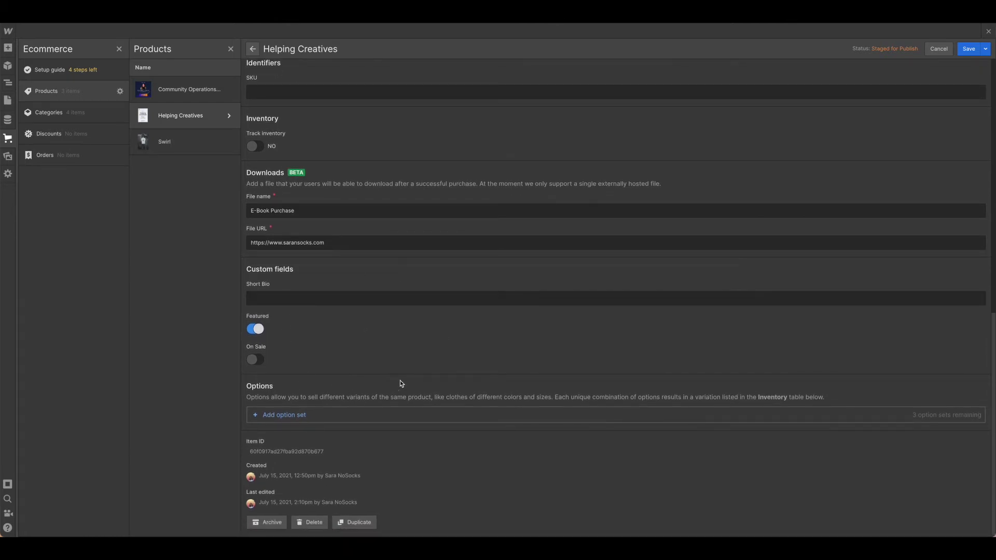
pyautogui.click(968, 50)
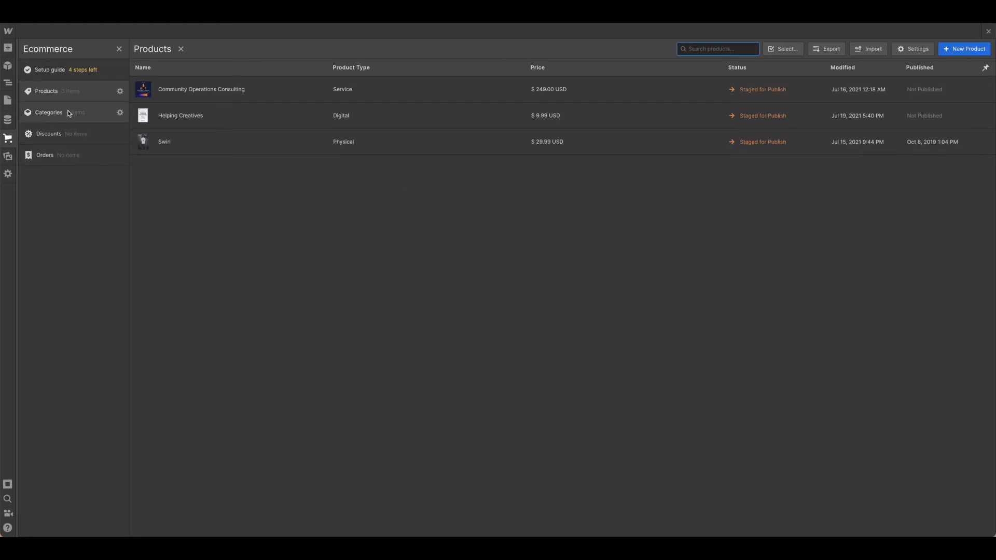
# Step: Review the Categories collection settings and save them to show Consulting, Stickers, T-shirts and Ebook
pyautogui.click(120, 114)
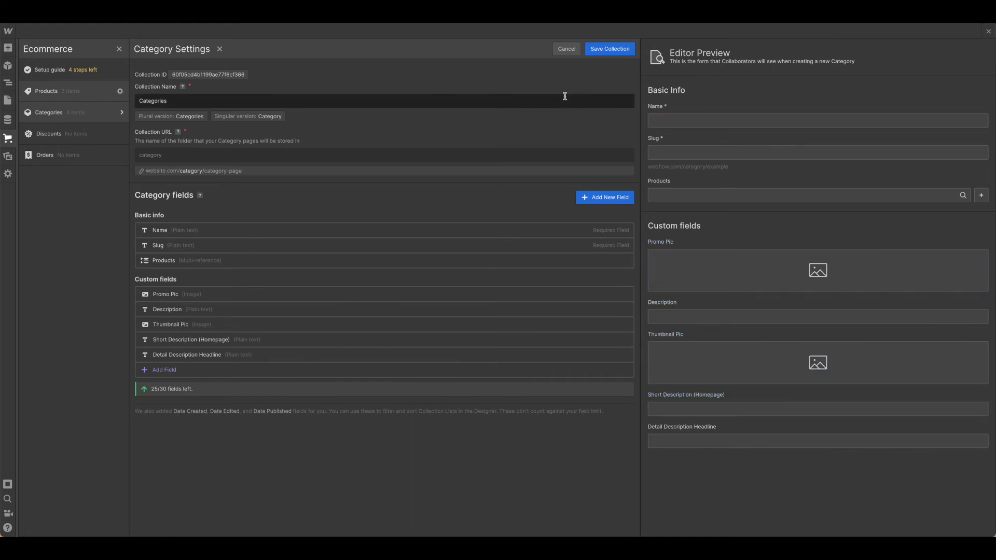
pyautogui.click(599, 49)
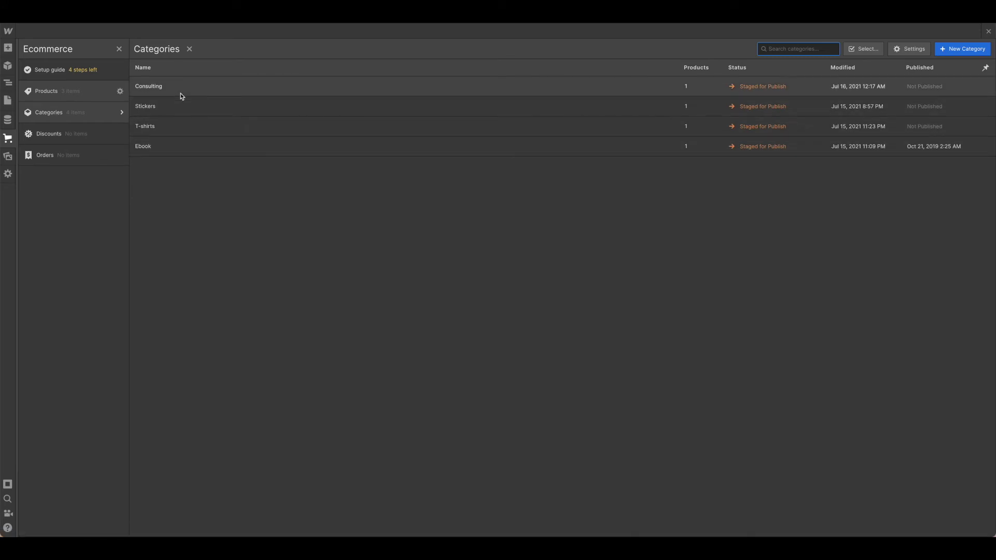
# Step: Confirm the Ebook category's Products field shows Helping Creatives, save it, and close the categories list
pyautogui.click(179, 144)
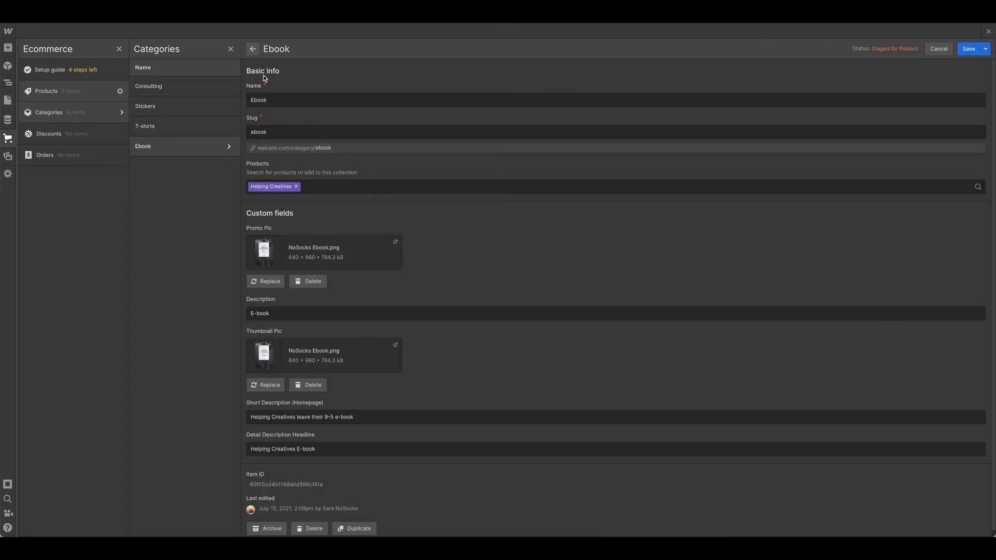
pyautogui.scroll(-1, 328, 149)
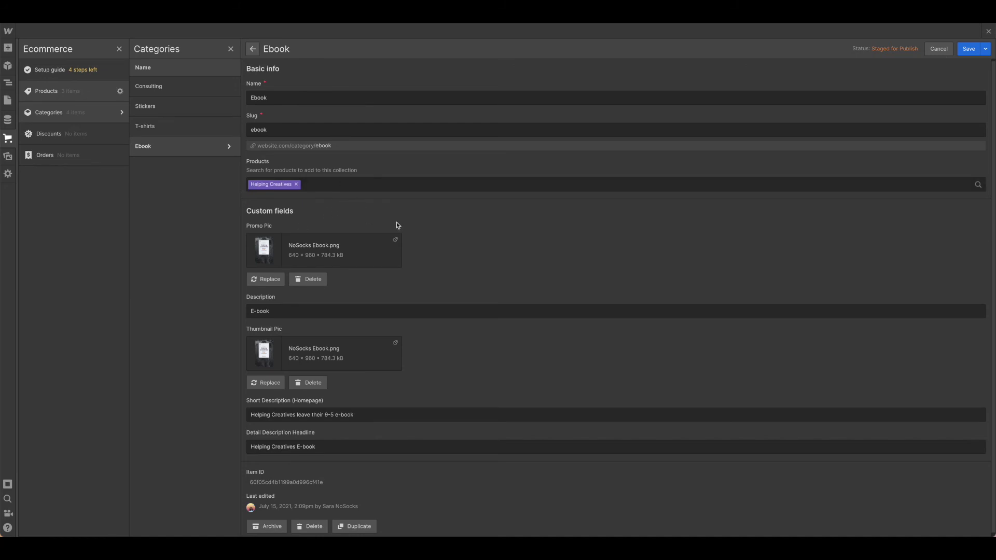
pyautogui.scroll(-1, 433, 240)
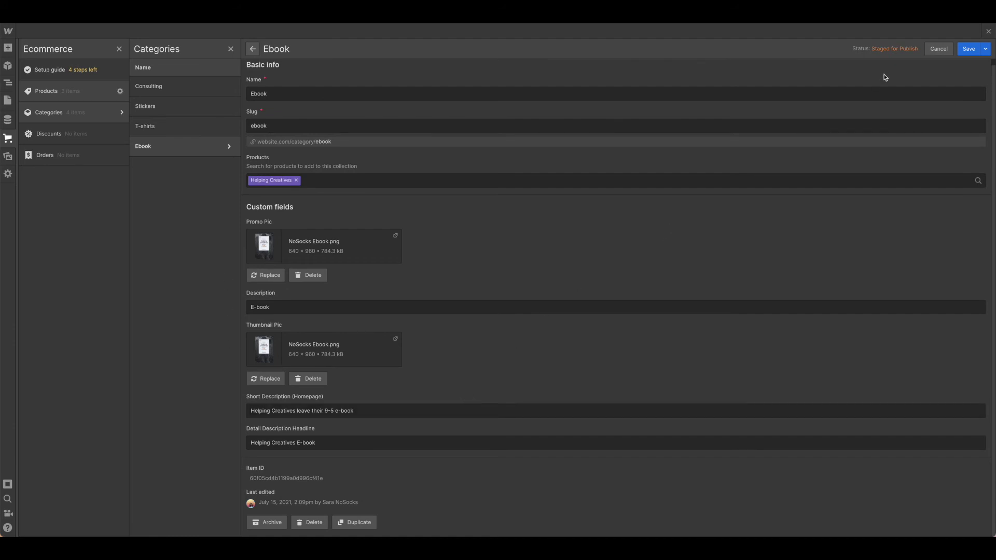
pyautogui.click(968, 49)
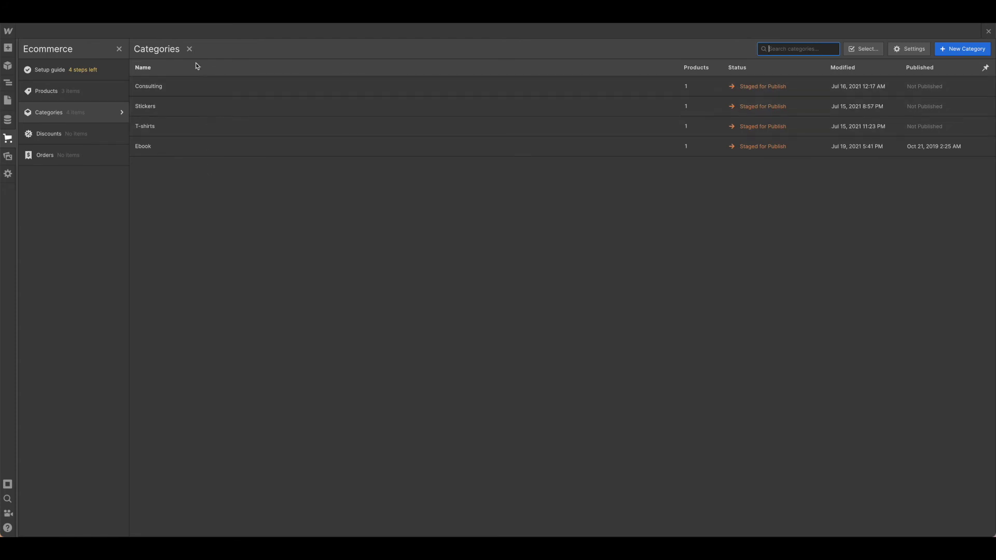
pyautogui.click(190, 49)
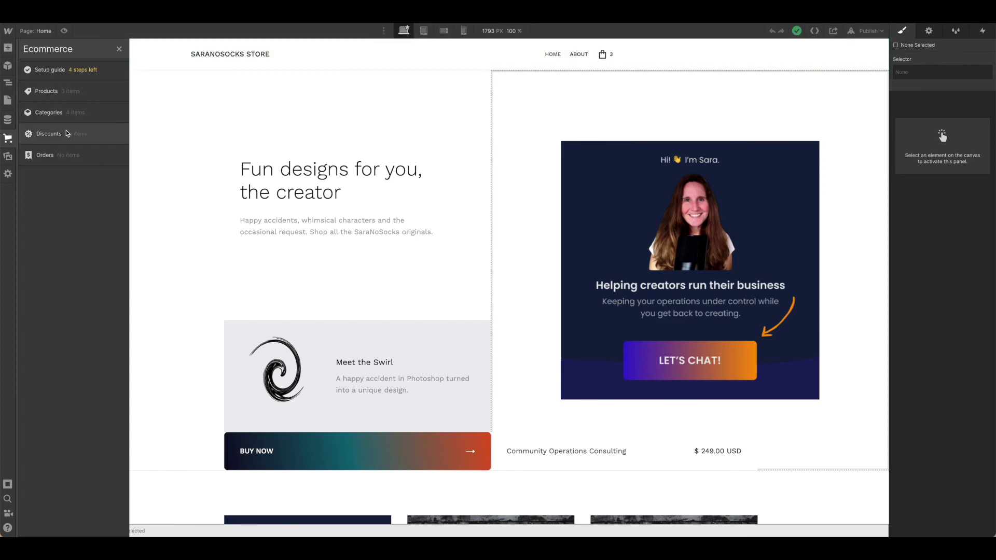
# Step: View the empty Discounts list and start a new Percentage discount
pyautogui.click(111, 138)
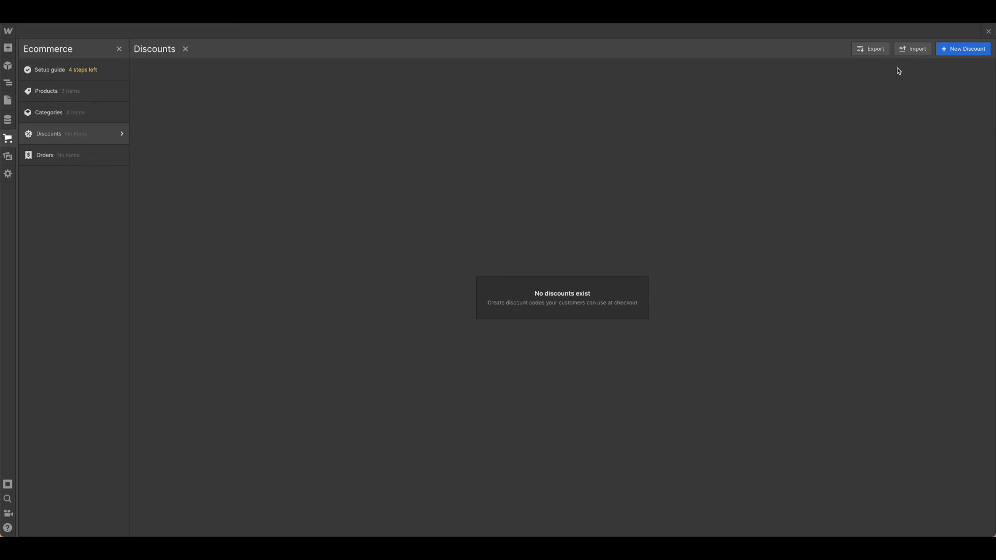
pyautogui.click(957, 50)
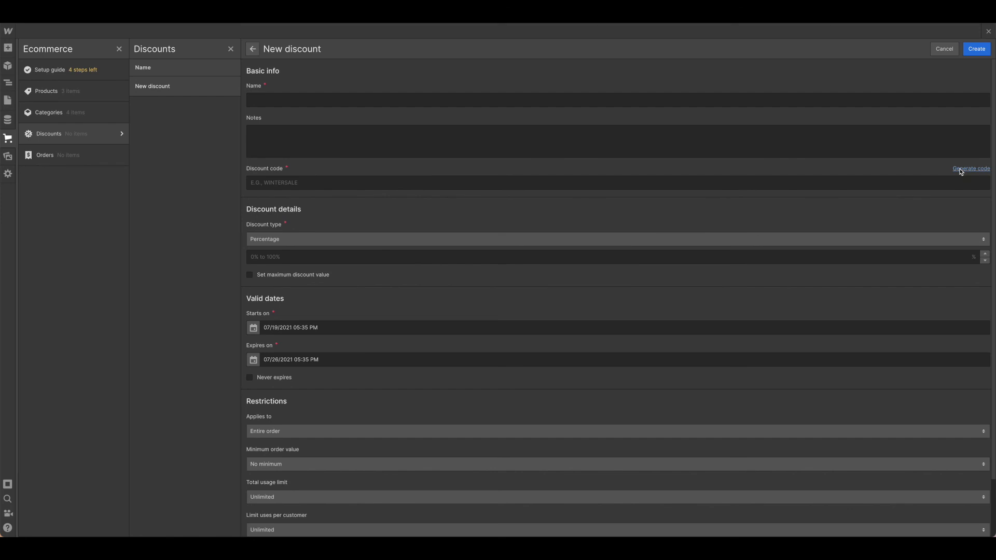
pyautogui.scroll(-1, 296, 180)
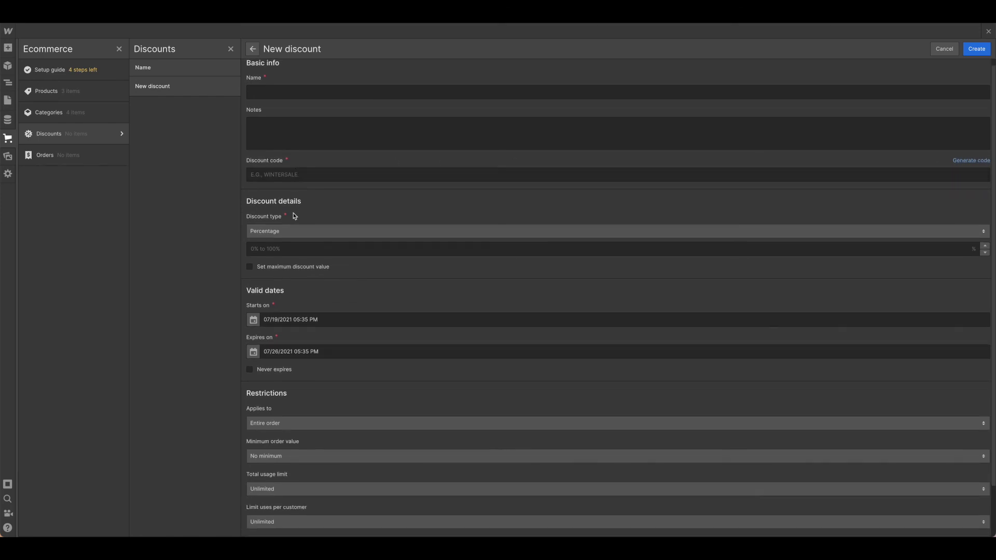
pyautogui.click(305, 231)
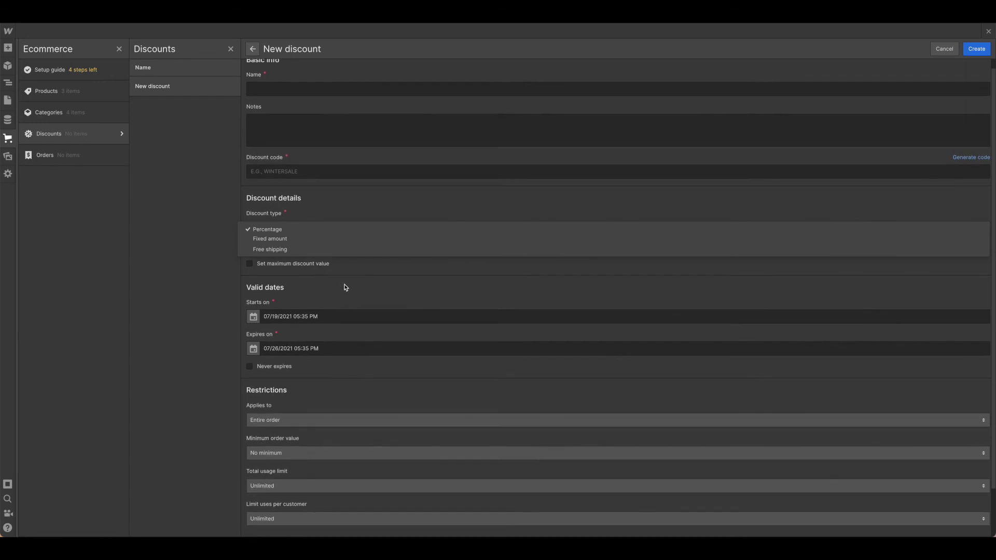
pyautogui.click(346, 287)
pyautogui.scroll(-1, 346, 287)
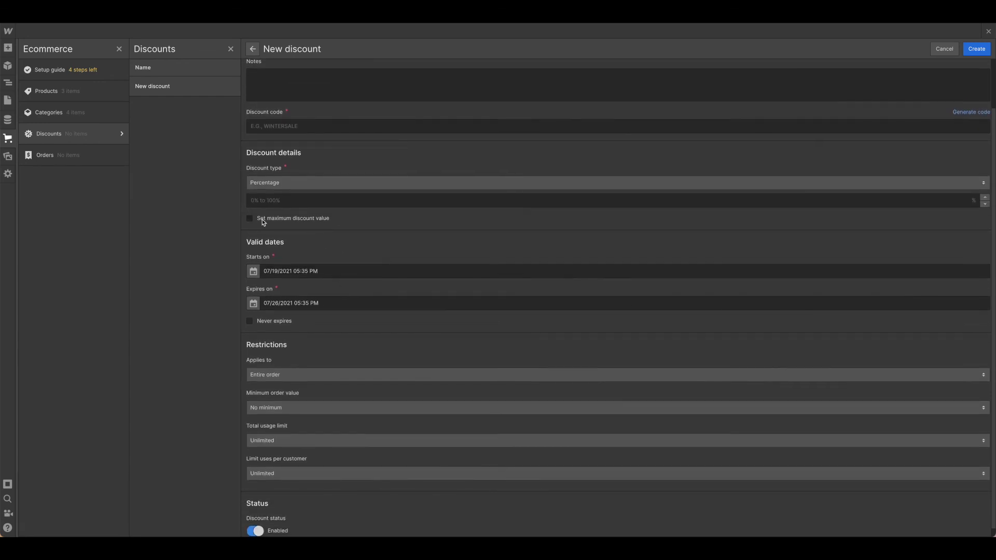
pyautogui.scroll(-1, 298, 307)
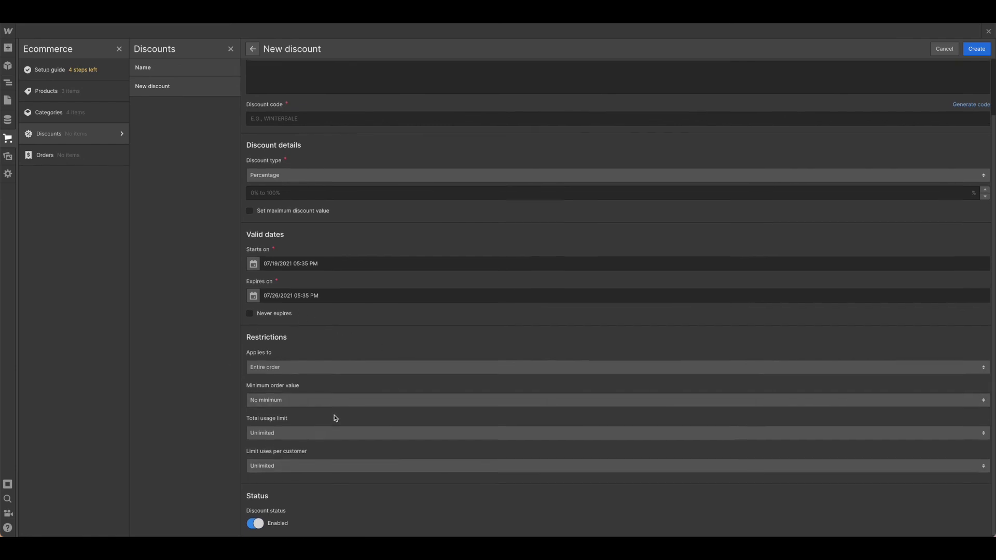
pyautogui.scroll(1, 335, 417)
pyautogui.scroll(-1, 338, 416)
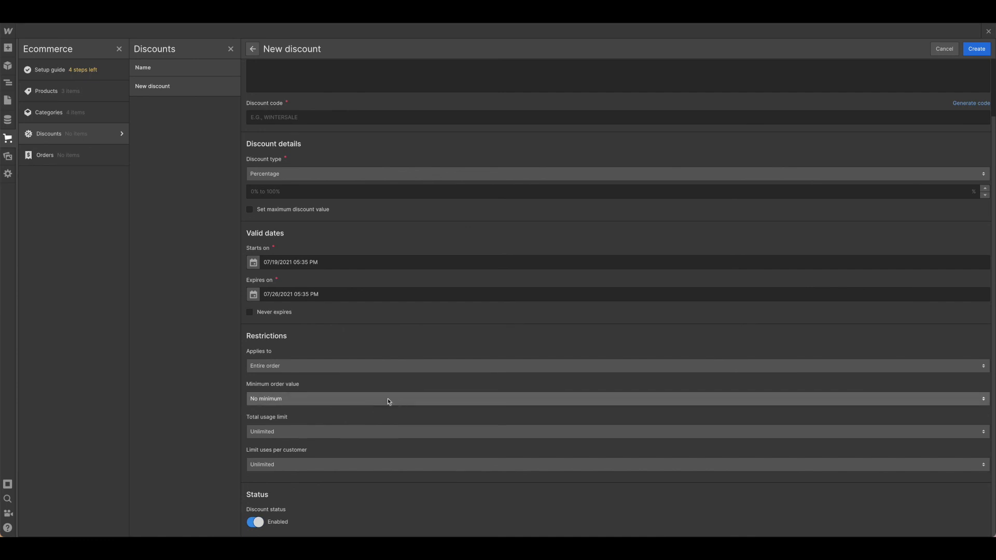
pyautogui.scroll(3, 390, 399)
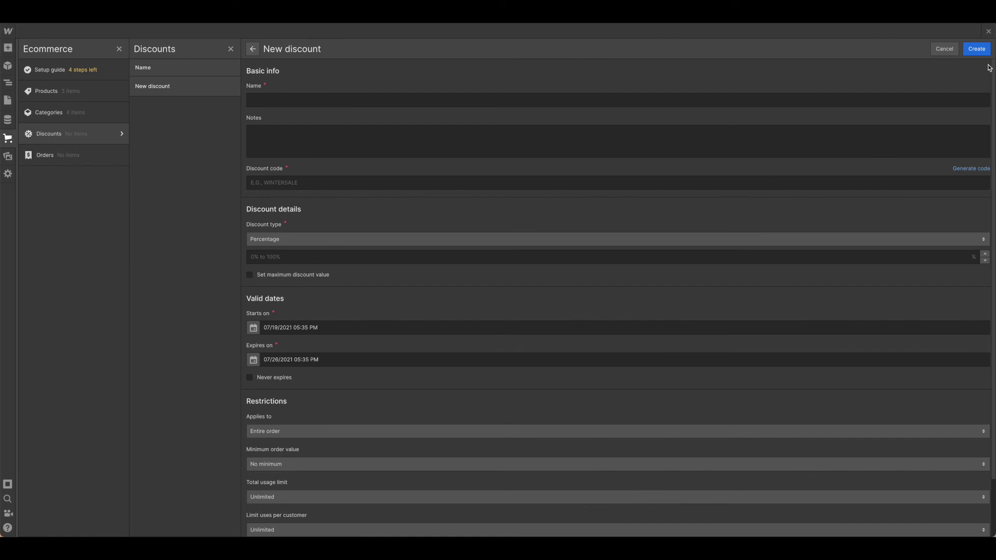
pyautogui.click(944, 50)
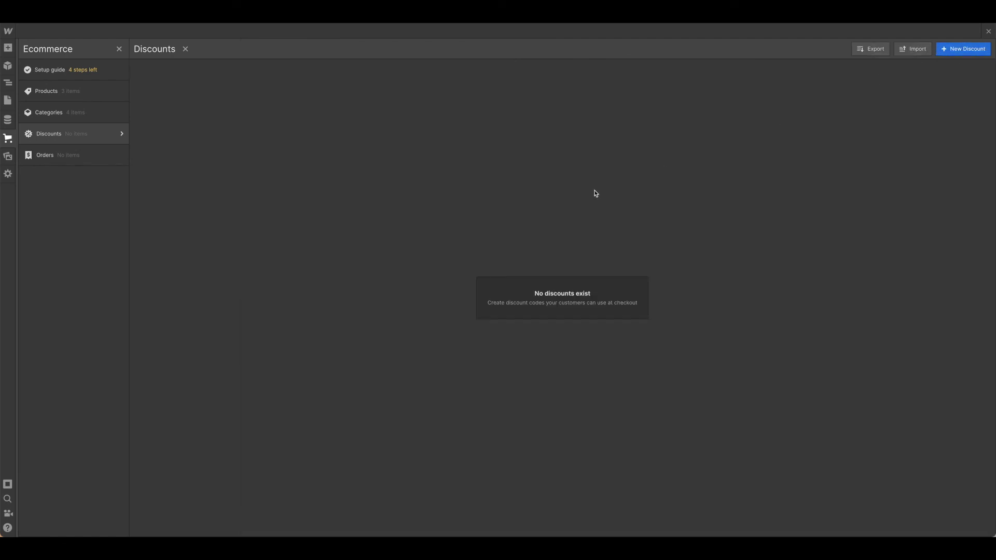